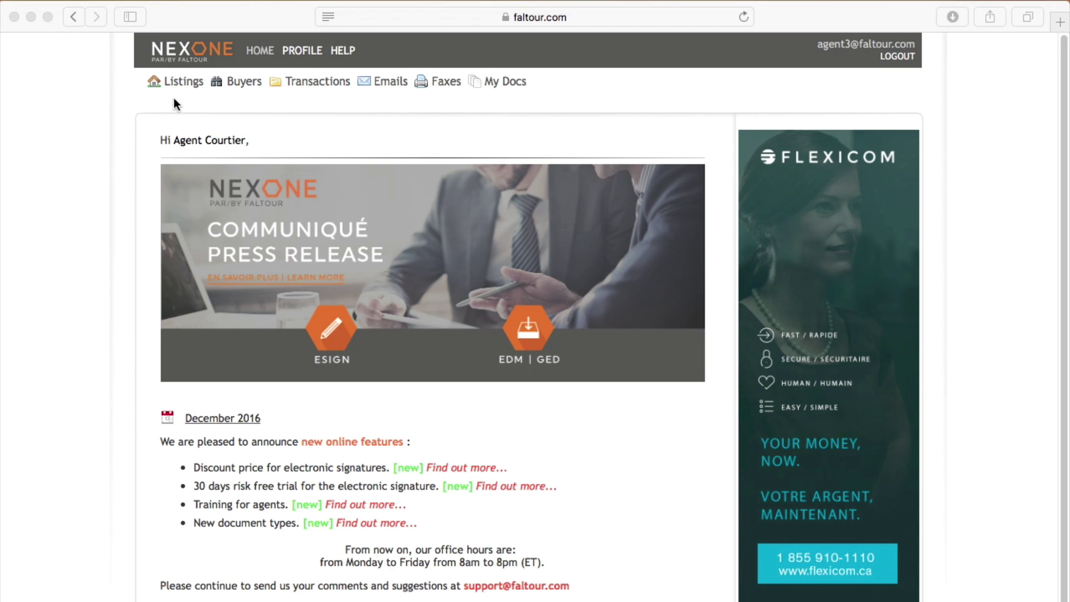
Step: Open the 969 Rich St, Richmond listing (MLS 12344556) from Listing Search
left_click(189, 82)
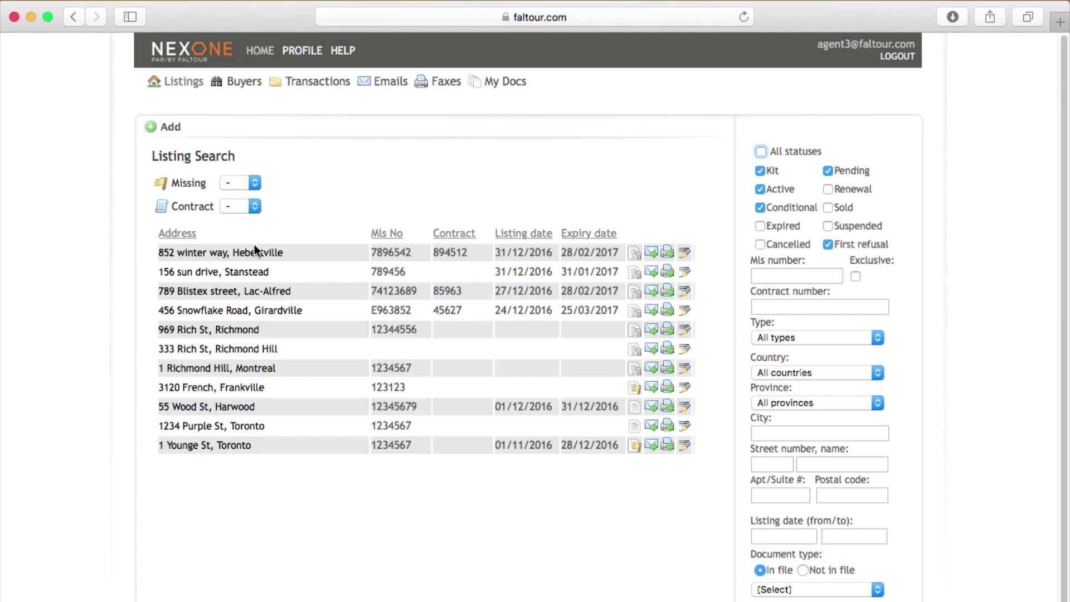
left_click(222, 333)
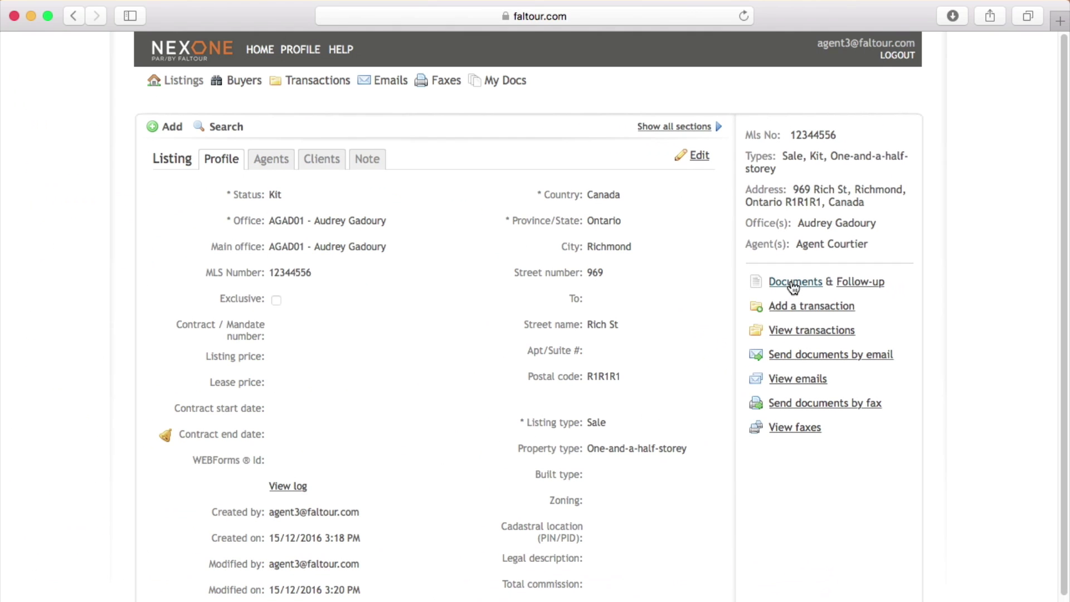
left_click(792, 284)
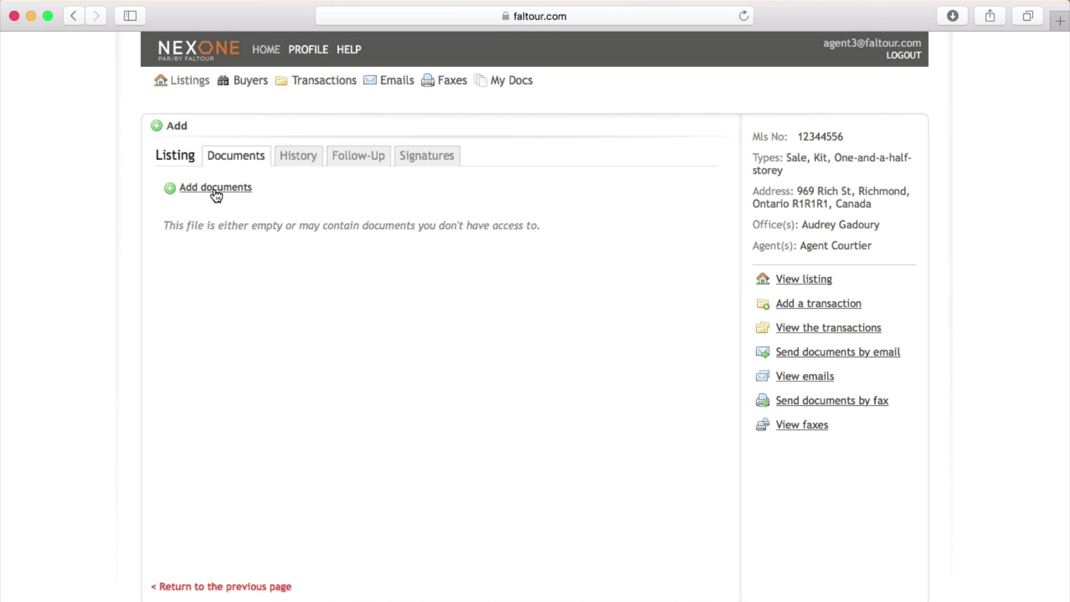
Step: Open the Add documents upload form on the Documents tab
left_click(217, 196)
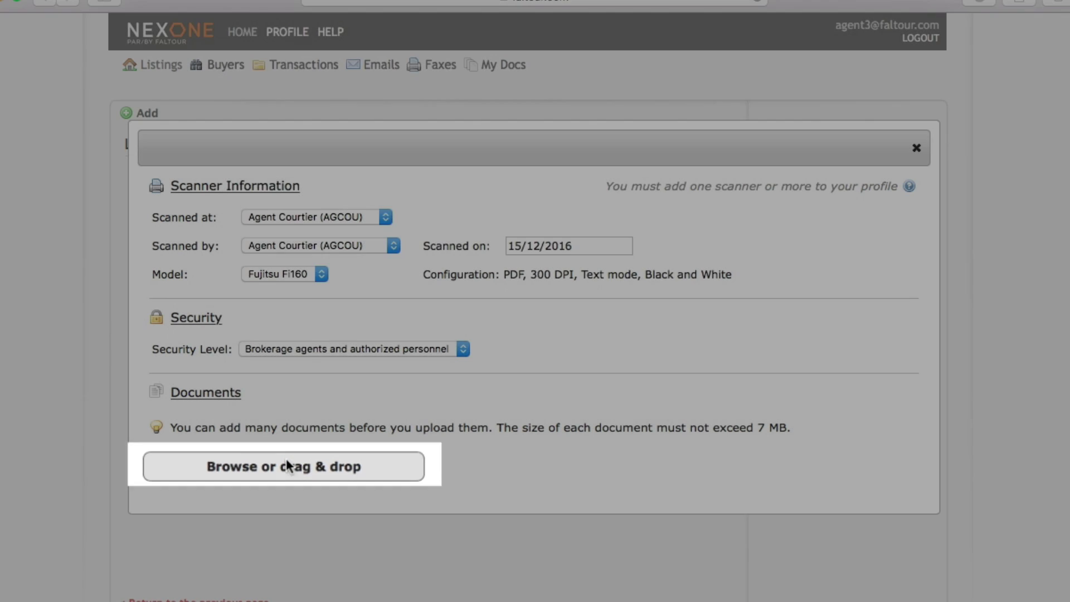
Step: Attach 'Listing Agreement- Commercial - Copie.pdf' from the Doc TEST folder
left_click(286, 459)
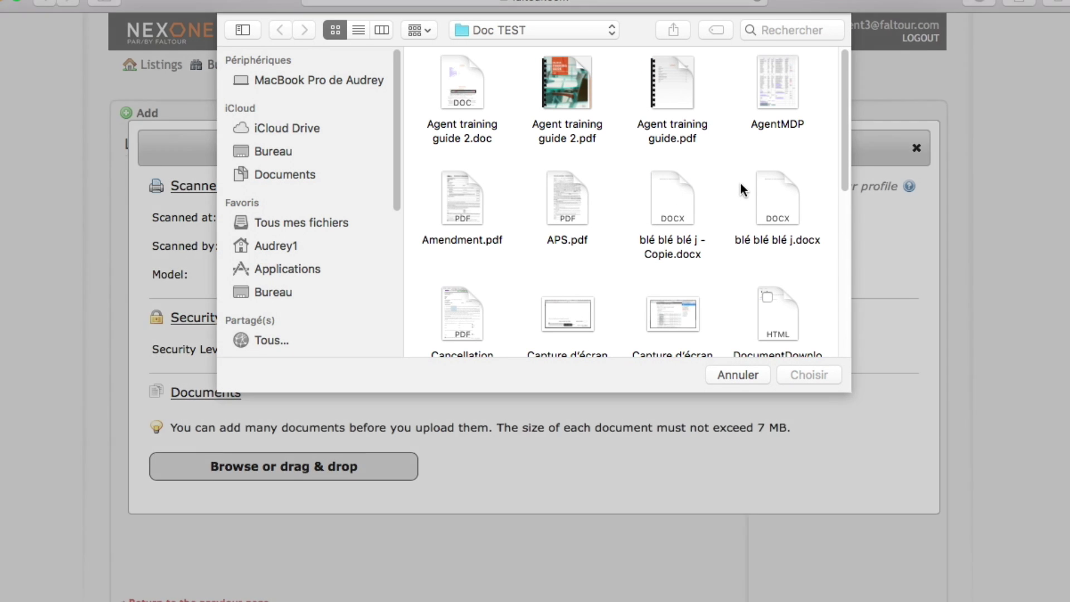
left_click_drag(847, 140, 834, 287)
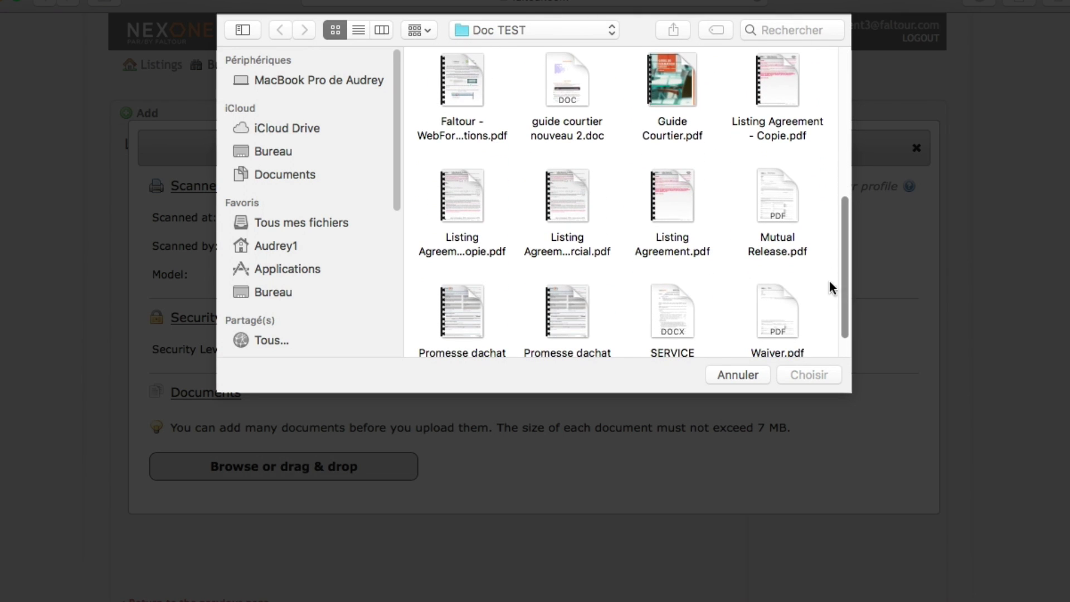
left_click(463, 183)
left_click(829, 378)
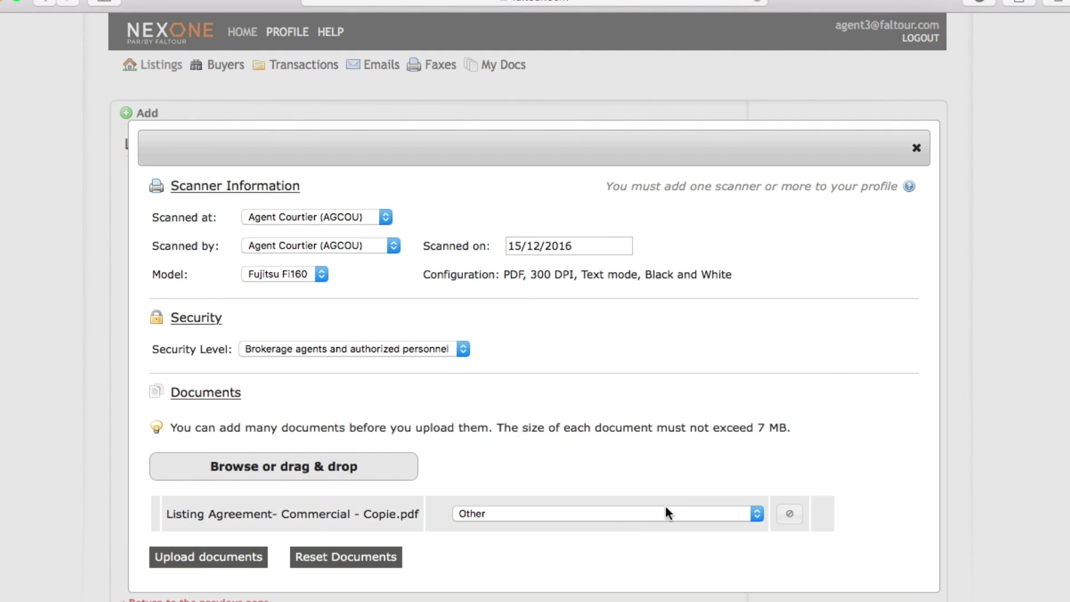
Step: Change the commercial agreement PDF's document type from Other to Listing Agreement
left_click(618, 514)
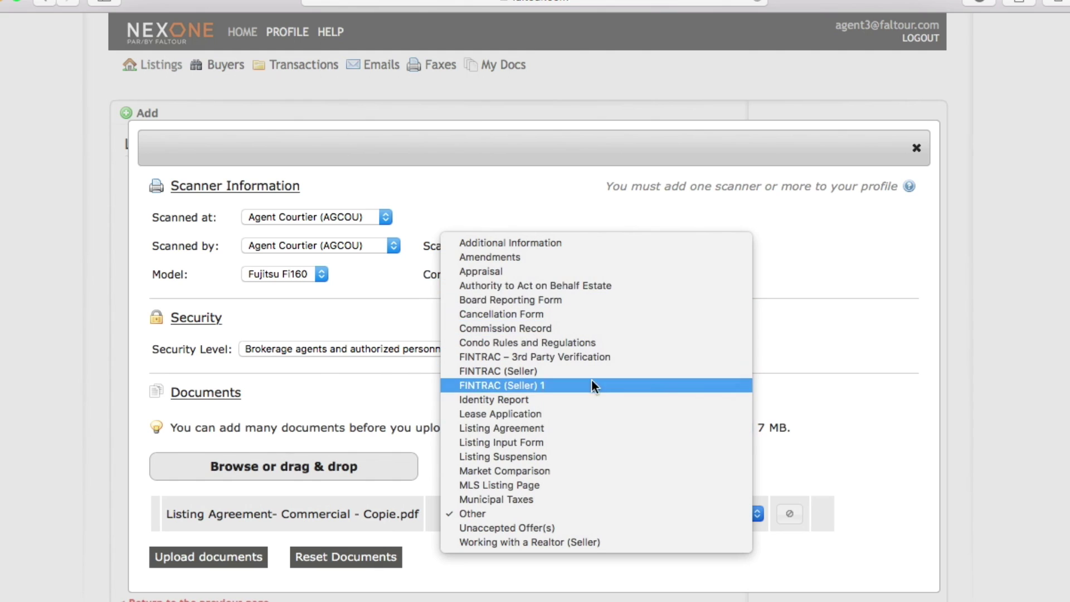
left_click(570, 427)
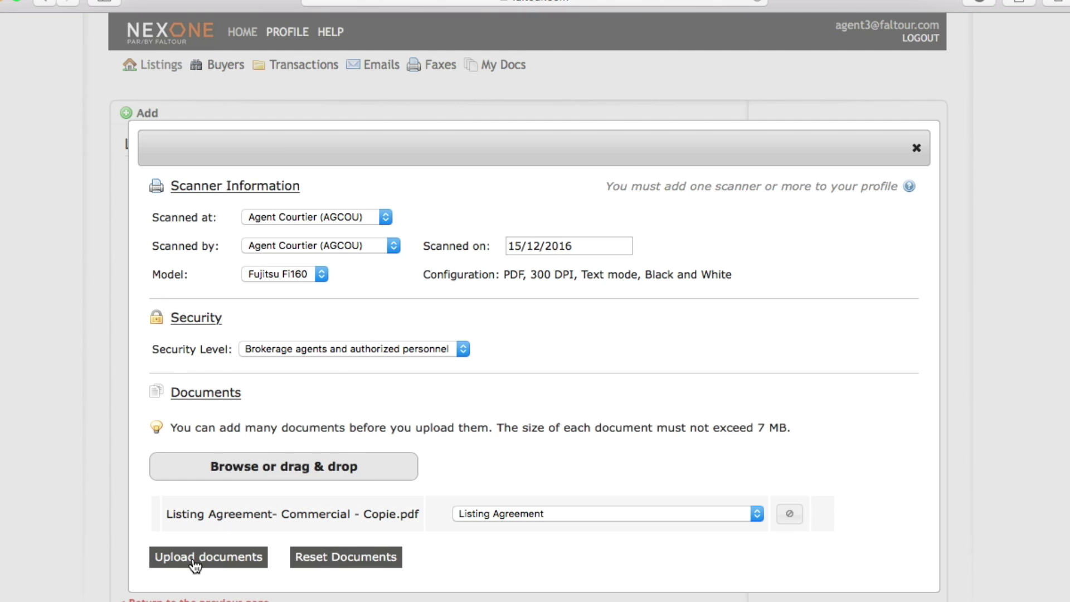
Step: Upload the commercial listing agreement PDF and confirm its green check mark
left_click(195, 557)
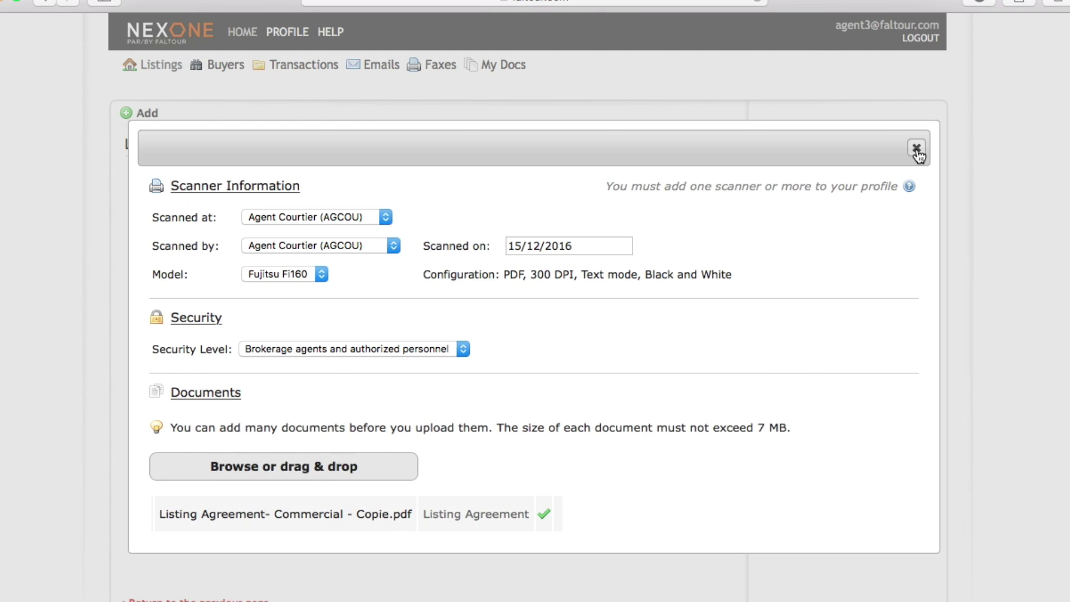
Step: Close the add-documents dialog to return to the listing's Documents tab
left_click(919, 149)
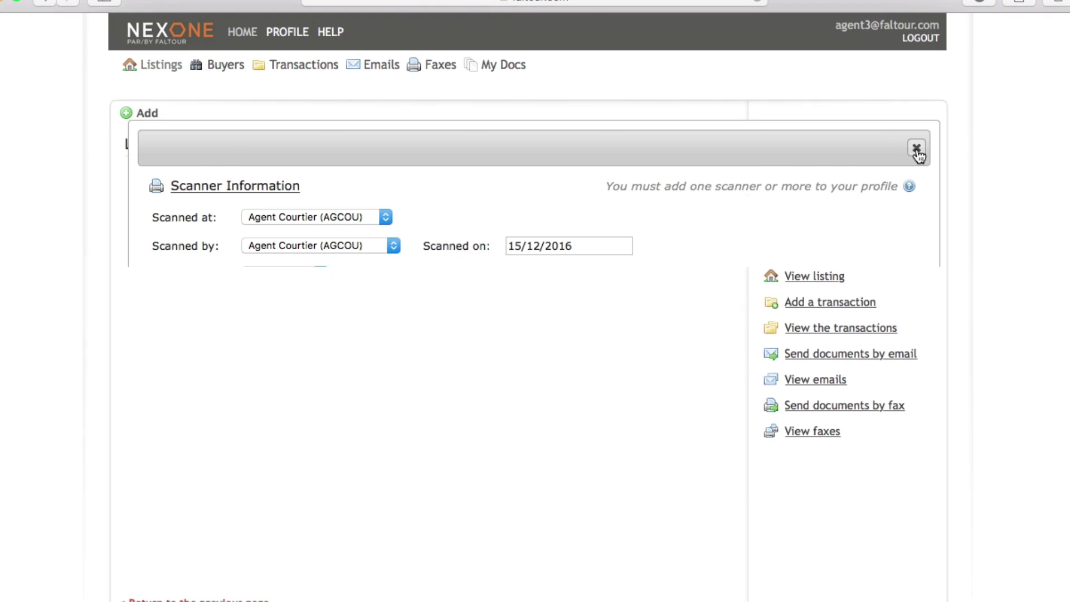